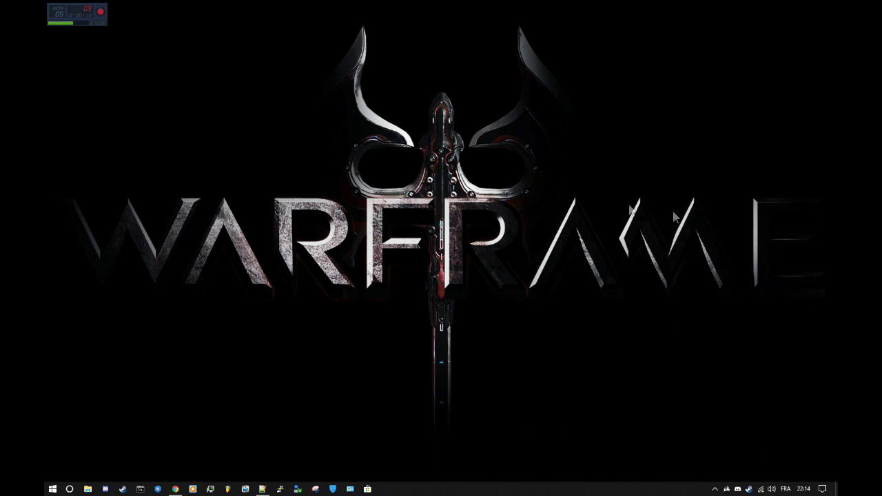
Bring up the KissAnime home page and scroll past the ad-block announcement to New & Hot.
left_click(175, 488)
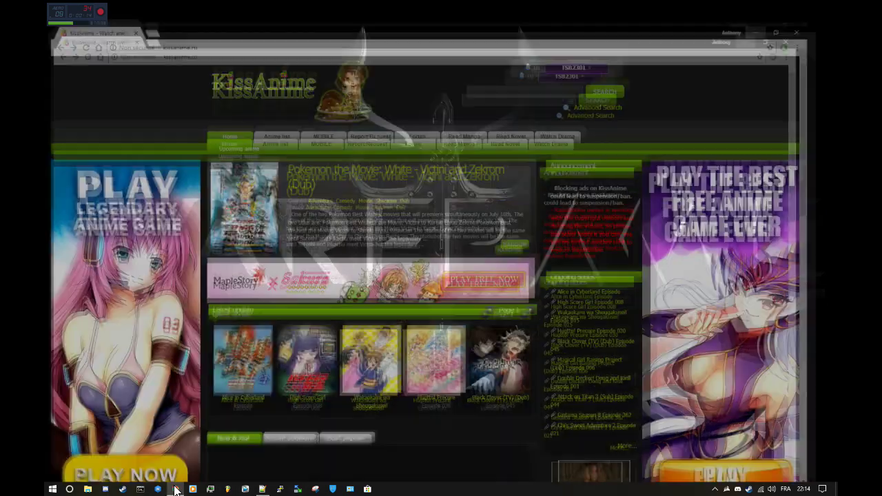
scroll(307, 430, "down", 3)
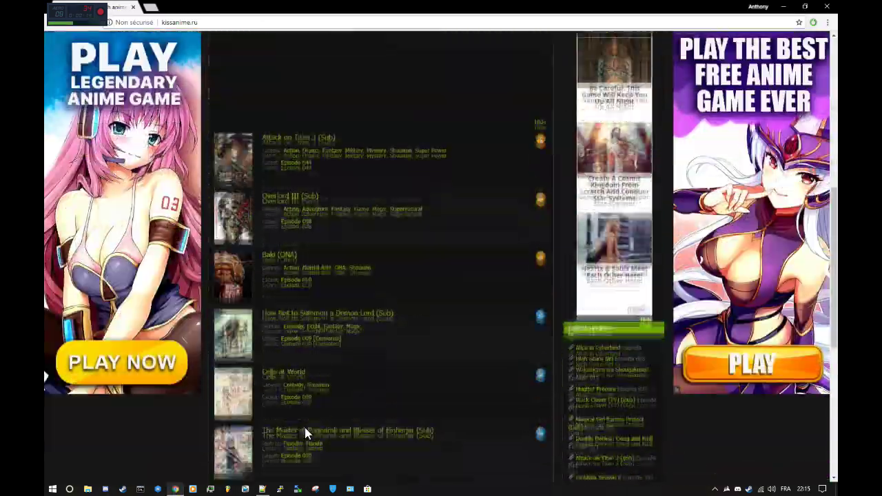
scroll(641, 215, "up", 3)
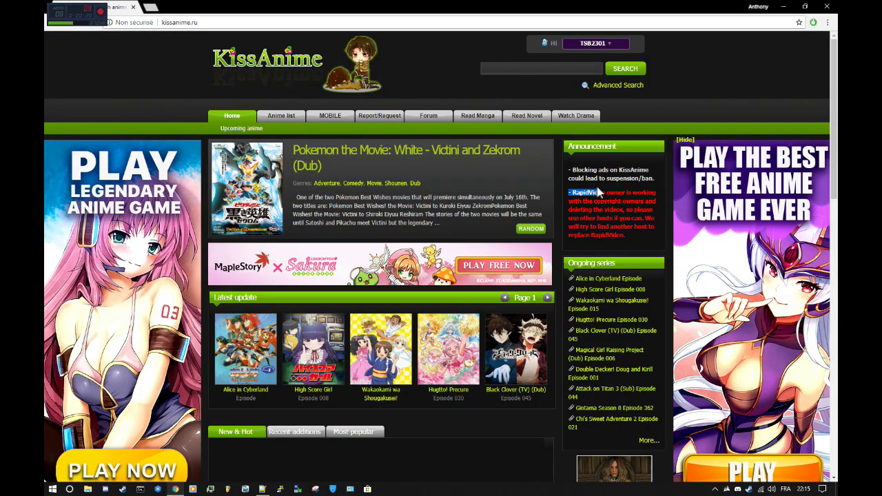
left_click_drag(598, 192, 579, 170)
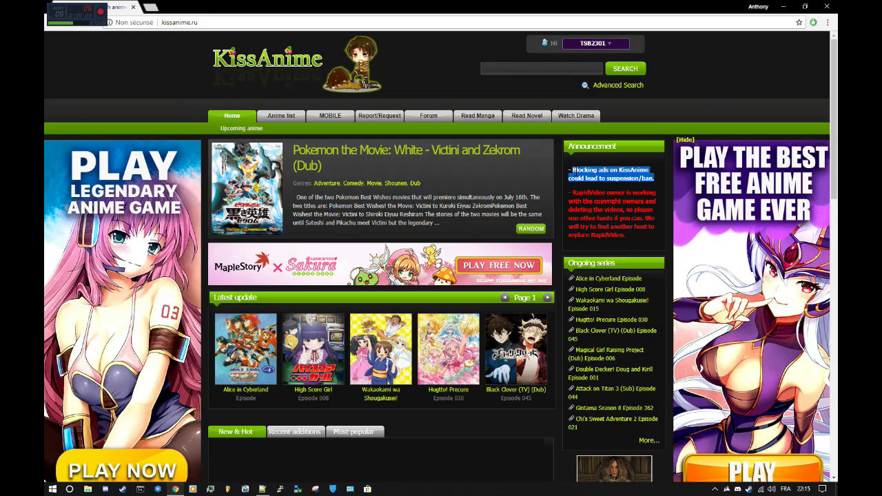
left_click(620, 185)
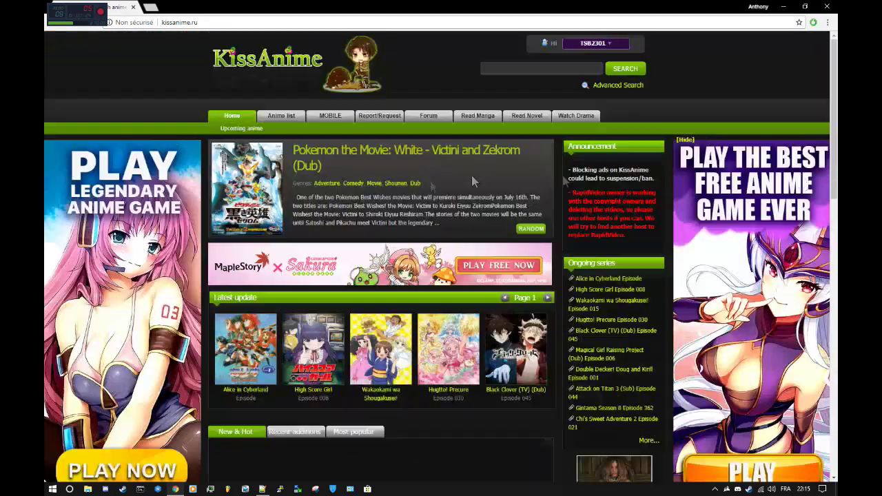
scroll(697, 408, "down", 3)
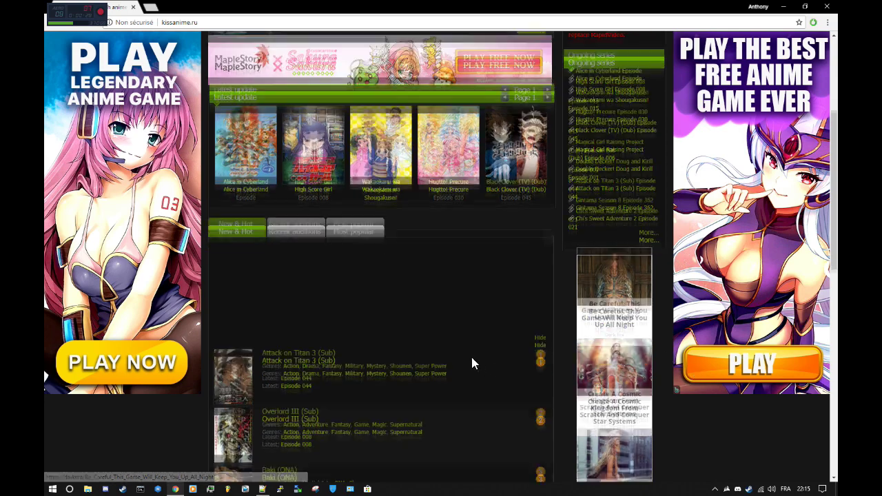
scroll(473, 362, "down", 2)
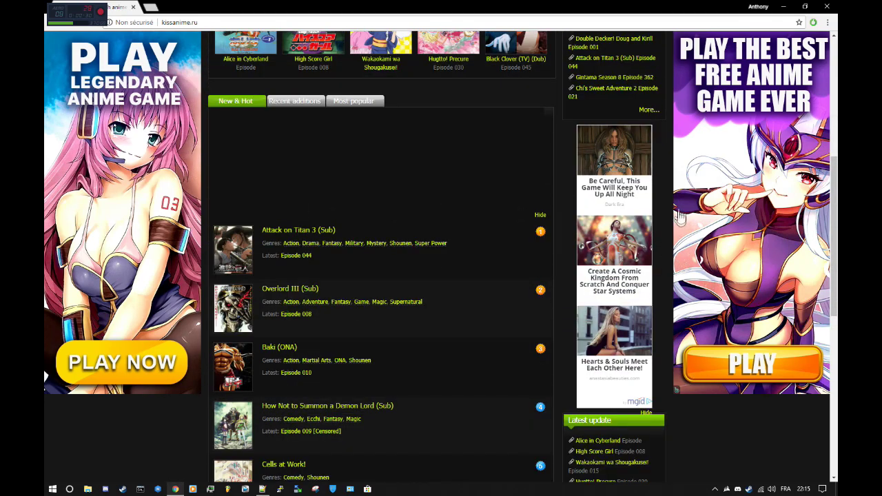
Open Attack on Titan 3 (Sub) Episode 044 on the RapidVideo server.
left_click(304, 235)
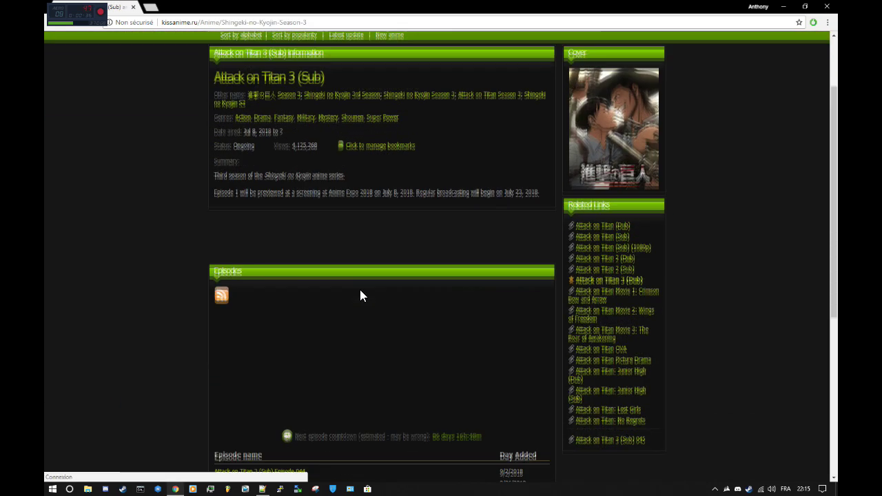
scroll(374, 380, "down", 3)
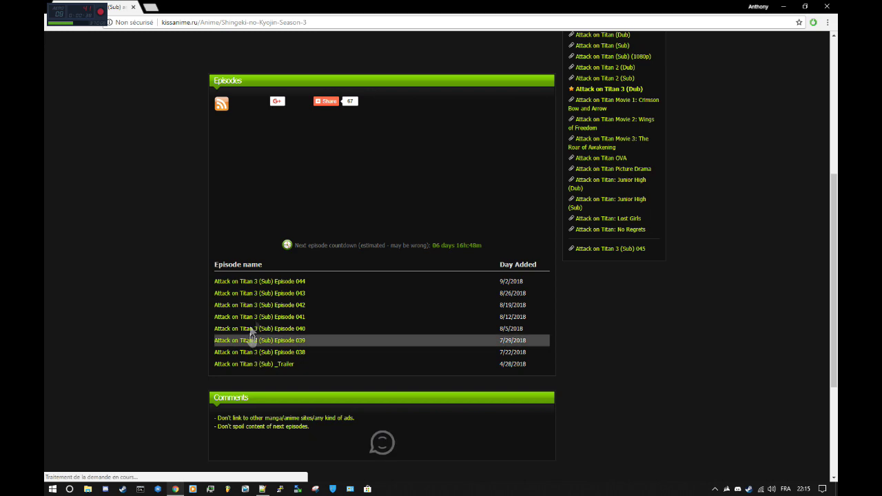
left_click(292, 288)
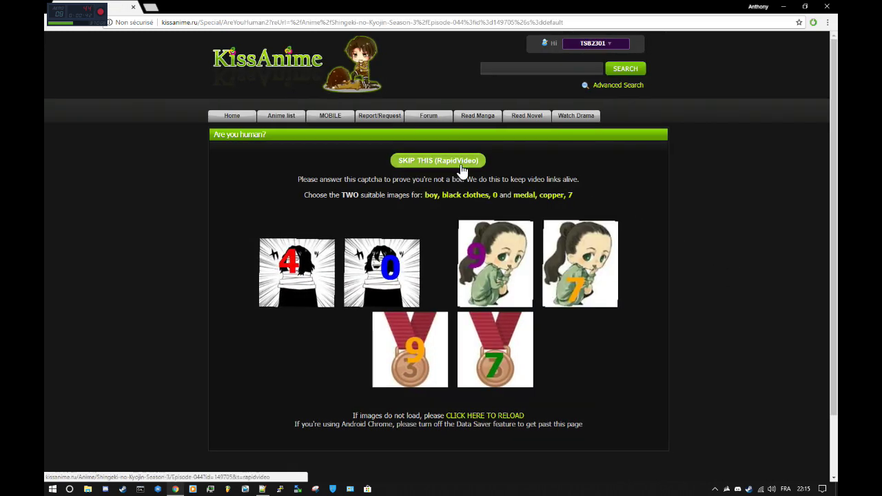
left_click(438, 161)
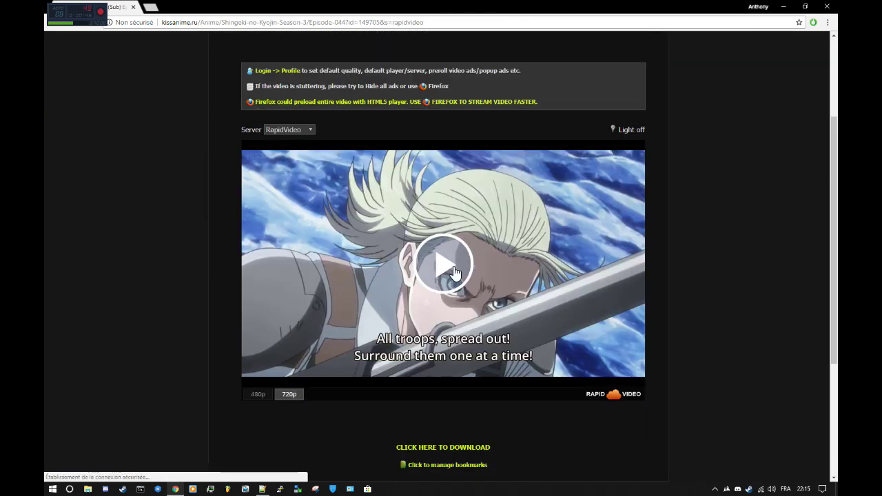
Play and pause Episode 044 a couple of times to test playback.
left_click(455, 273)
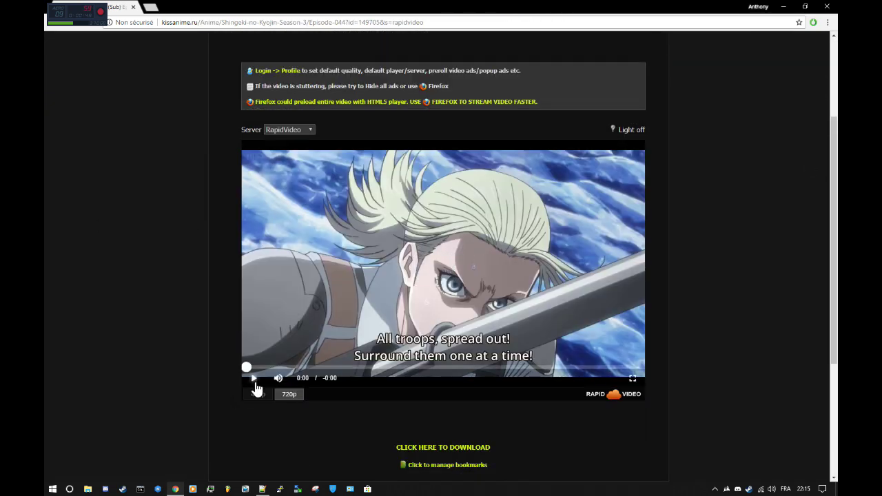
left_click(255, 380)
left_click(255, 379)
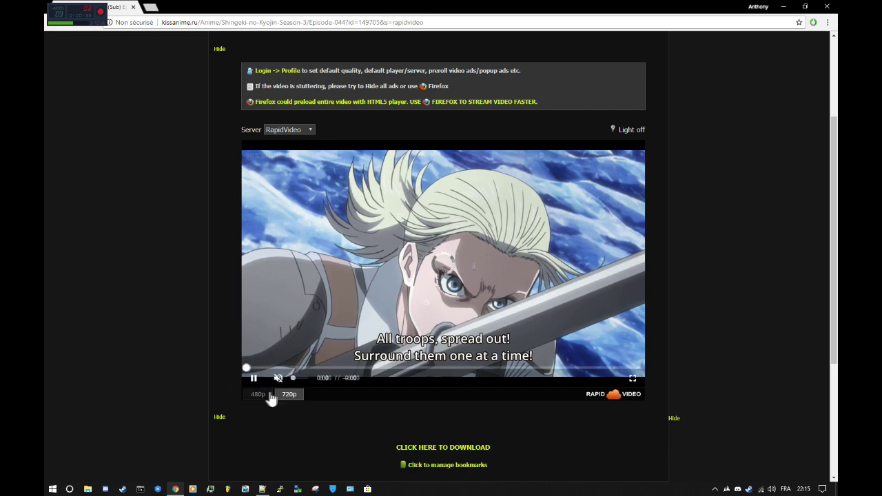
scroll(607, 403, "up", 2)
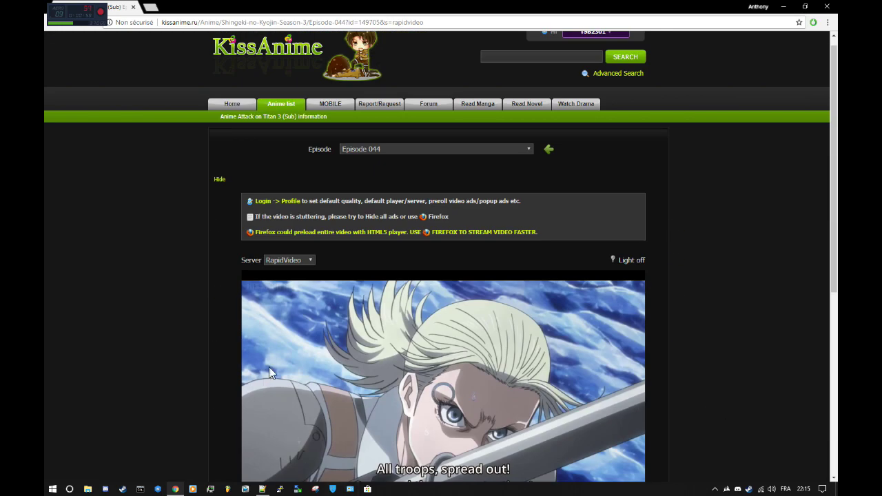
scroll(269, 367, "down", 4)
left_click(254, 273)
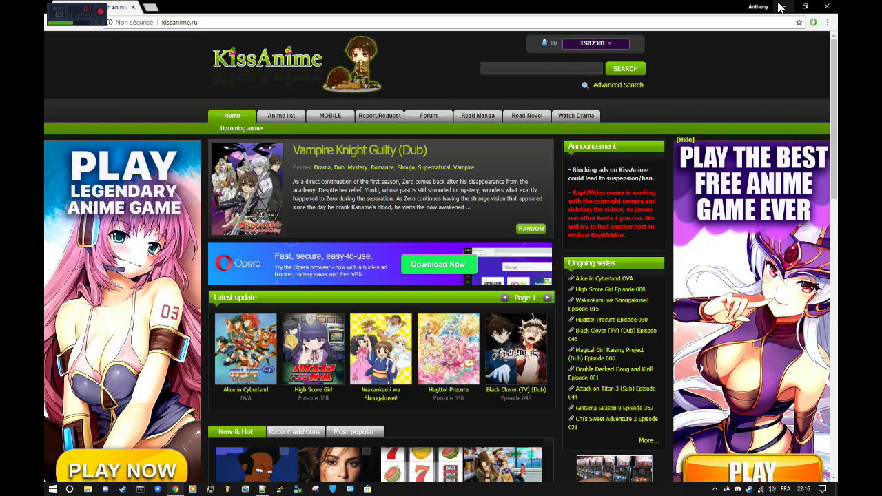
Open Attack on Titan 3 (Sub) Episode 042 on the RapidVideo server.
scroll(384, 266, "down", 5)
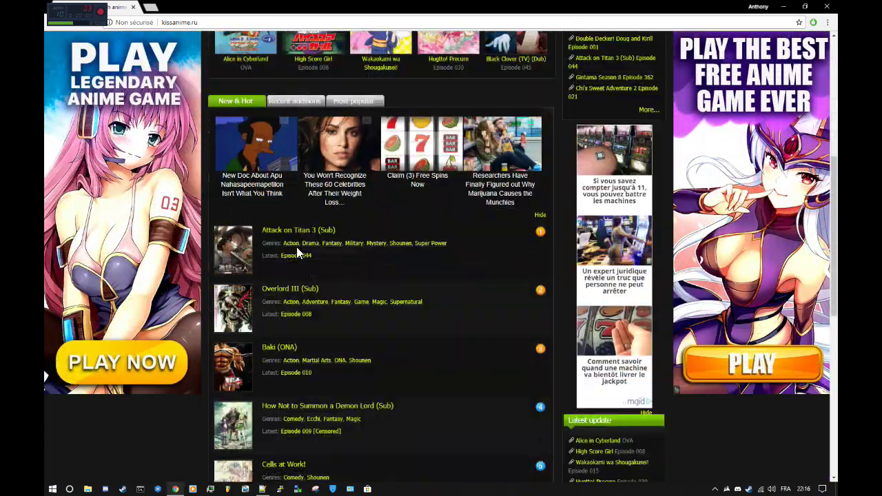
left_click(293, 236)
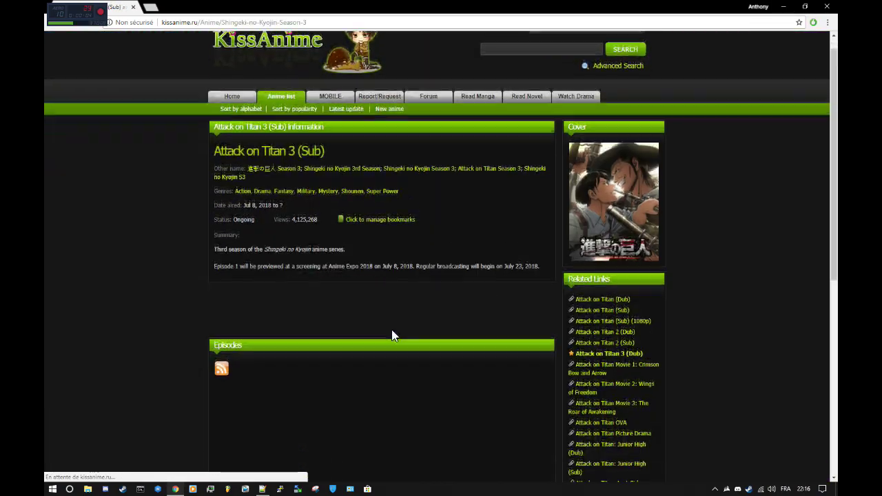
scroll(392, 329, "down", 4)
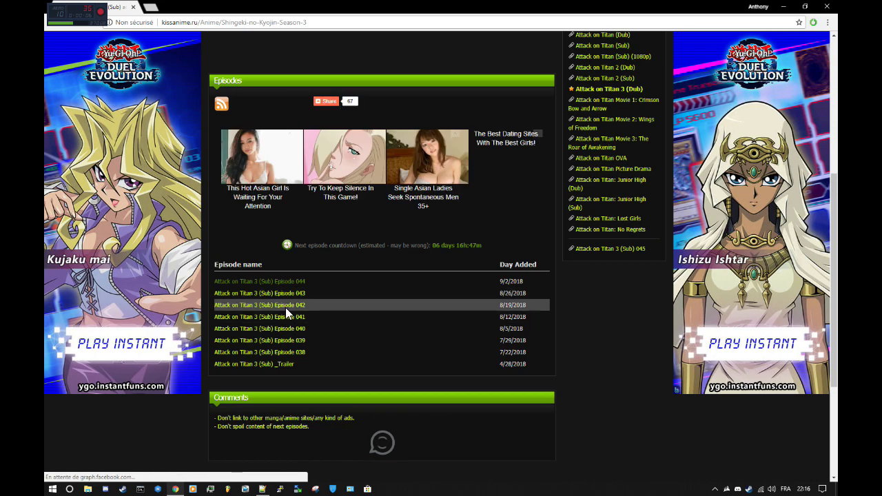
left_click(287, 308)
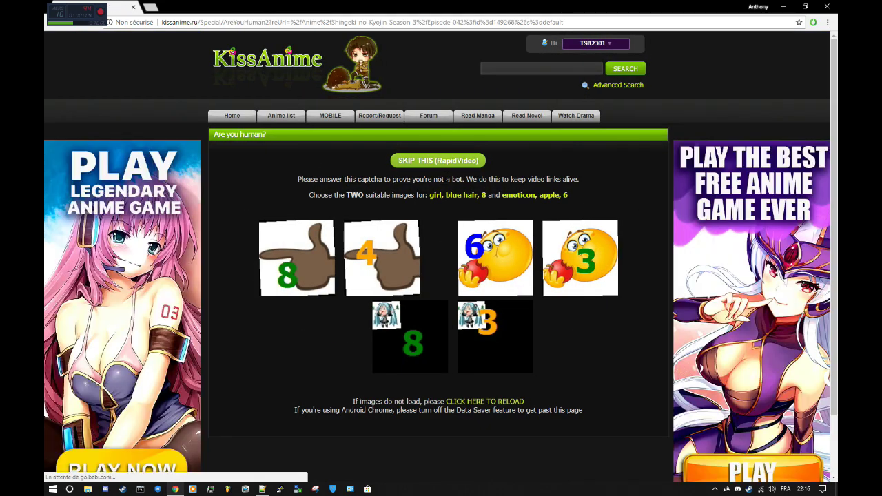
left_click(435, 162)
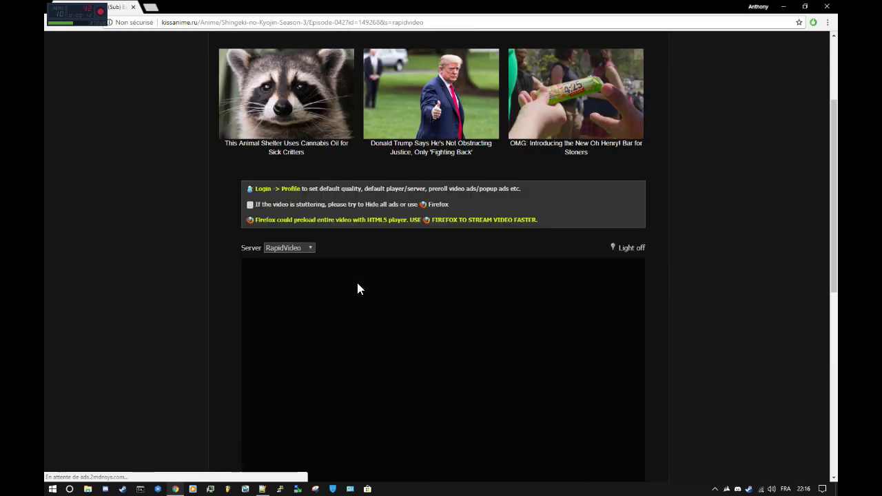
Close the car advert and FourLink pop-up tabs and get Episode 042 playing.
scroll(388, 408, "down", 4)
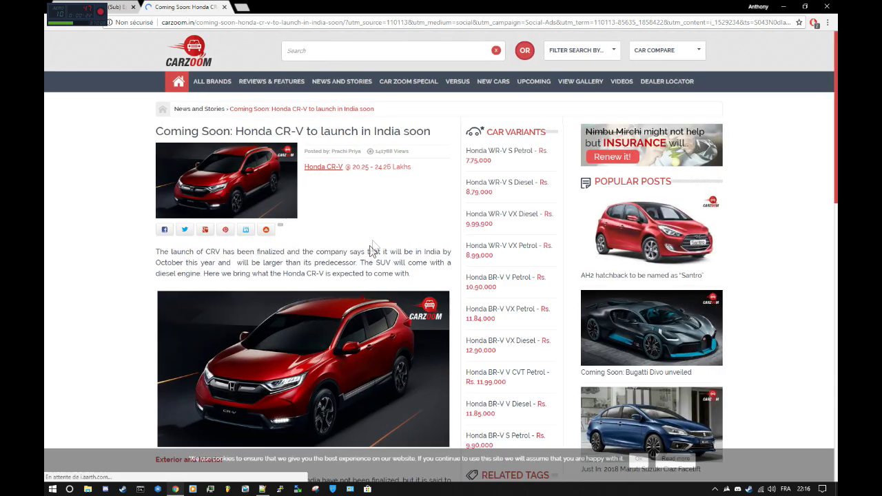
key("ctrl+w")
scroll(482, 404, "down", 3)
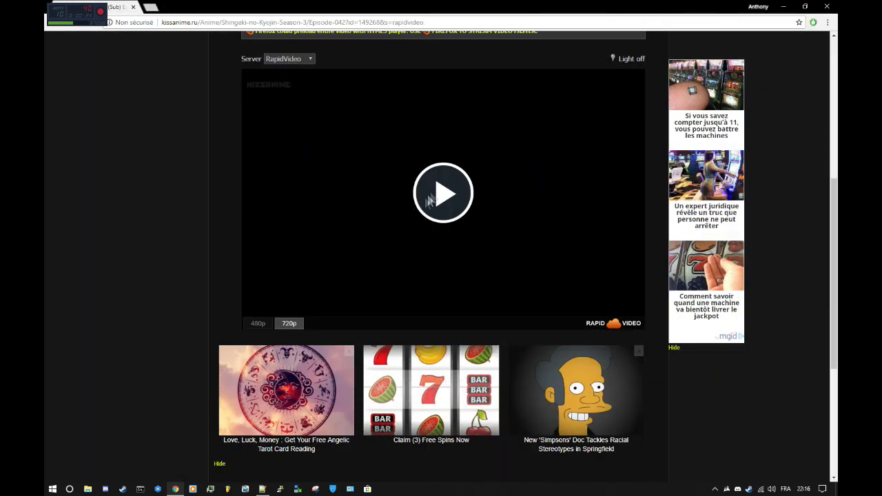
left_click(427, 196)
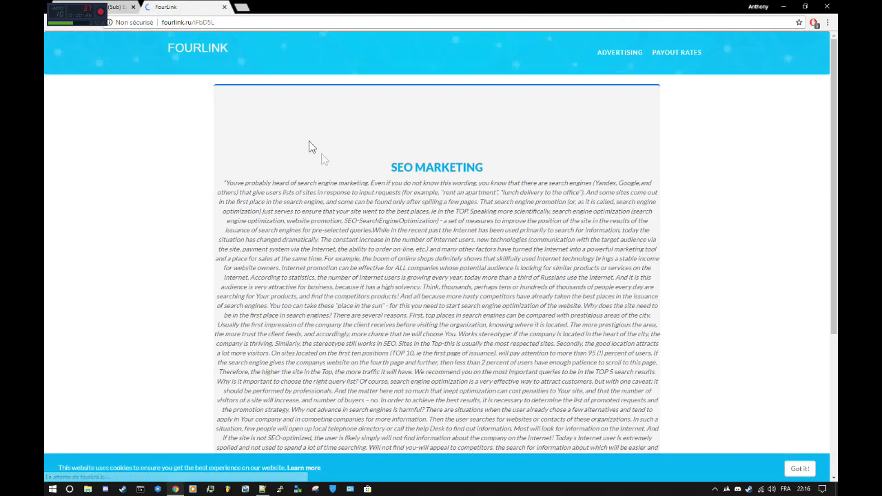
key("ctrl+w")
left_click(429, 207)
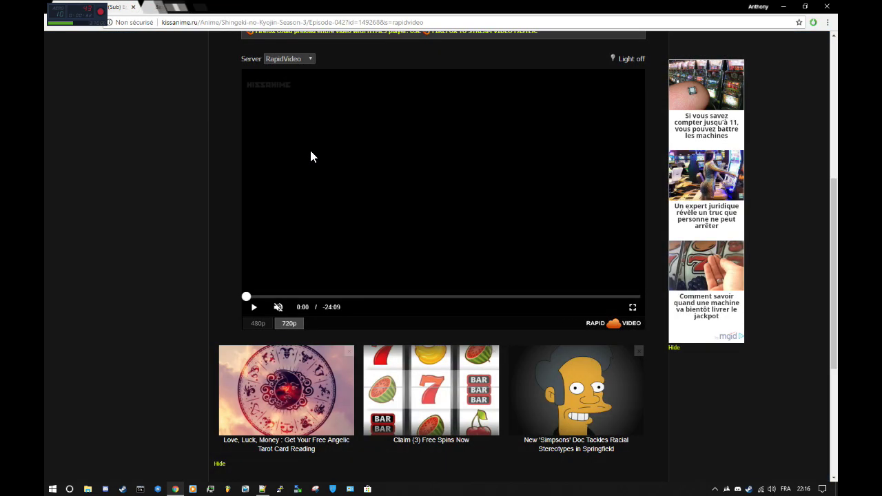
left_click(254, 307)
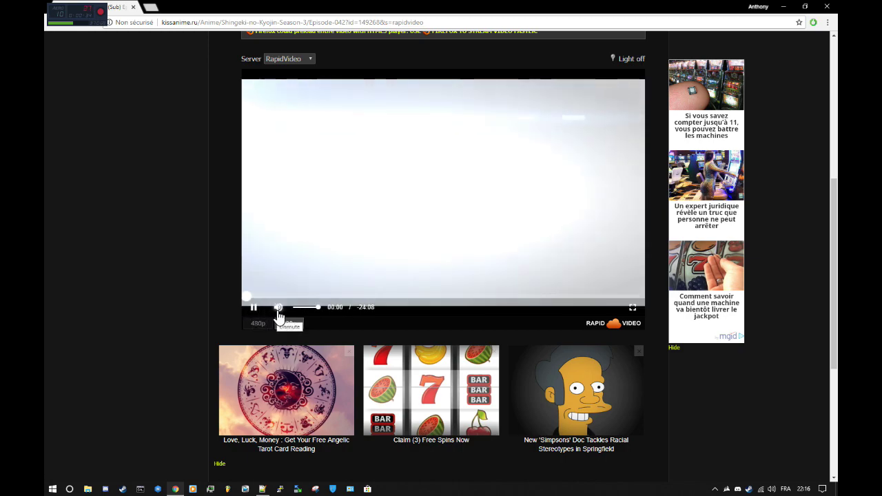
scroll(359, 258, "down", 3)
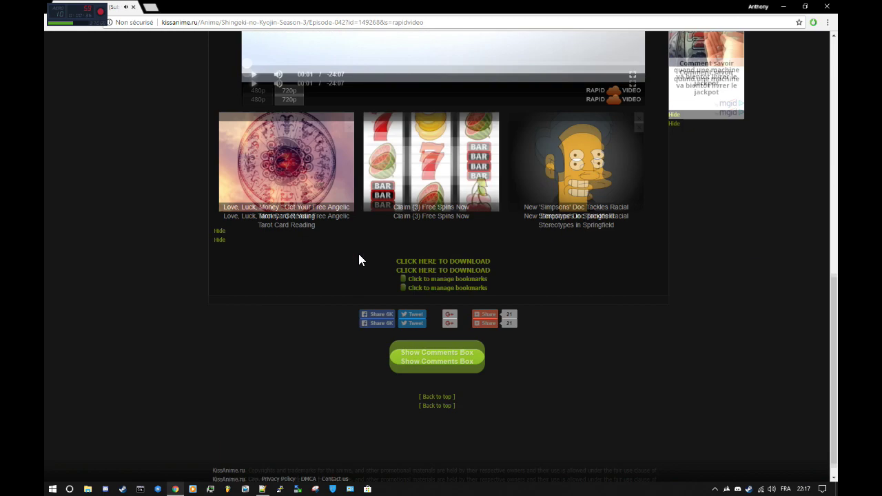
scroll(361, 260, "up", 4)
scroll(358, 259, "up", 3)
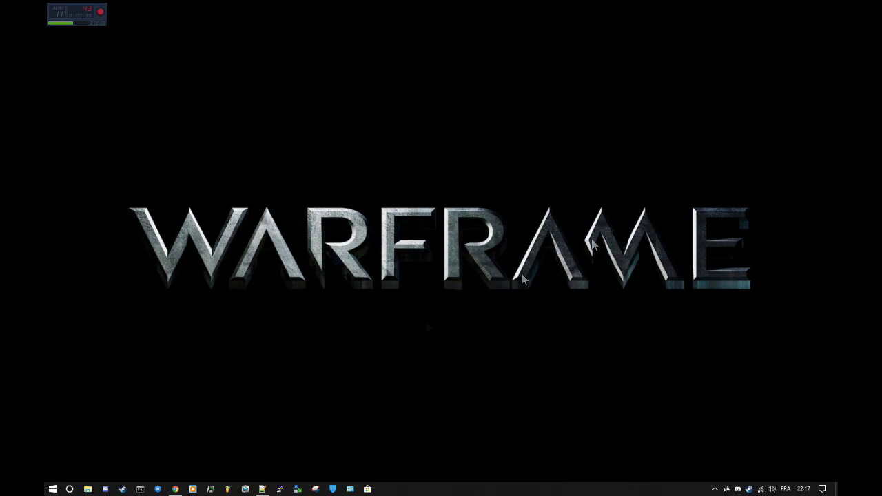
Launch Bloc-notes as administrator from a Start menu search for 'notepad' and maximize it.
left_click(262, 490)
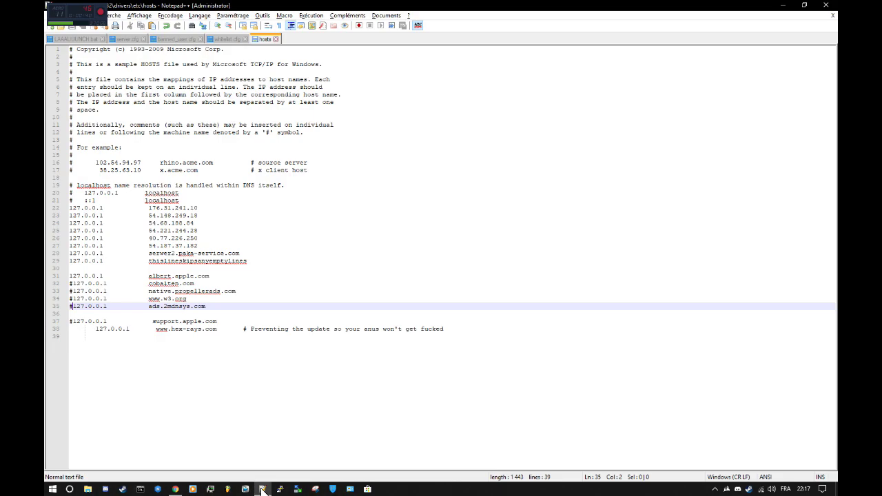
key("super")
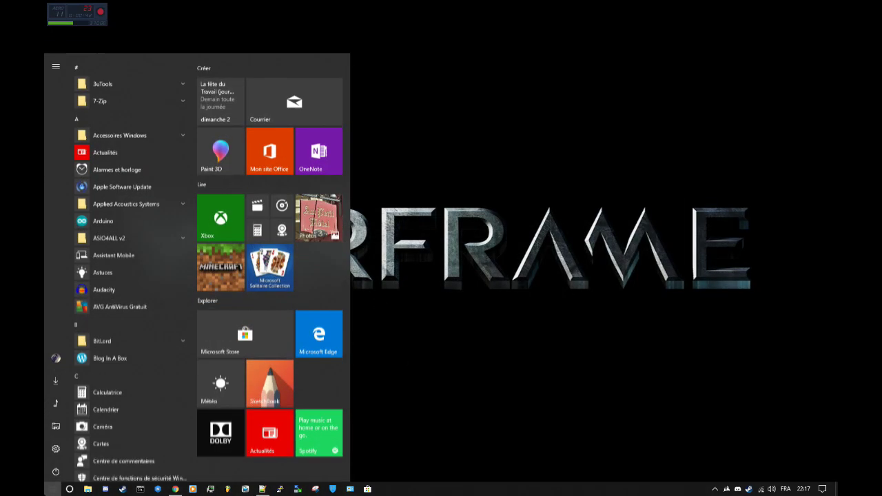
key("super")
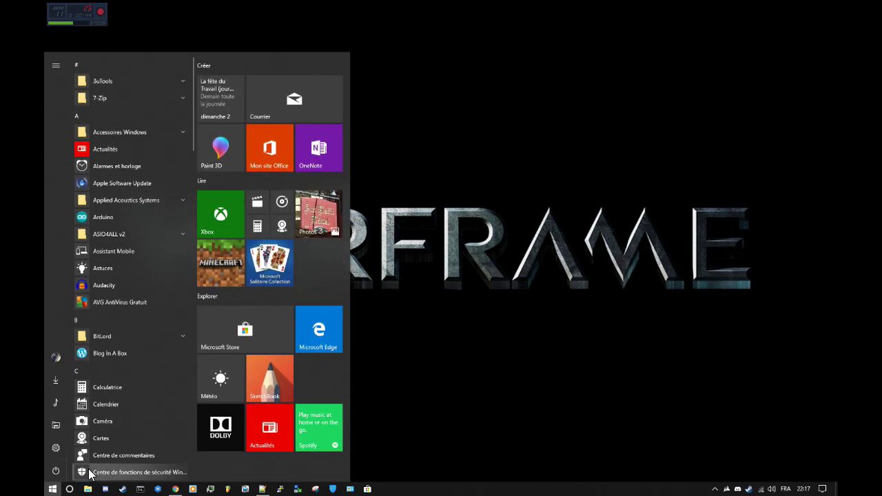
type("notepad")
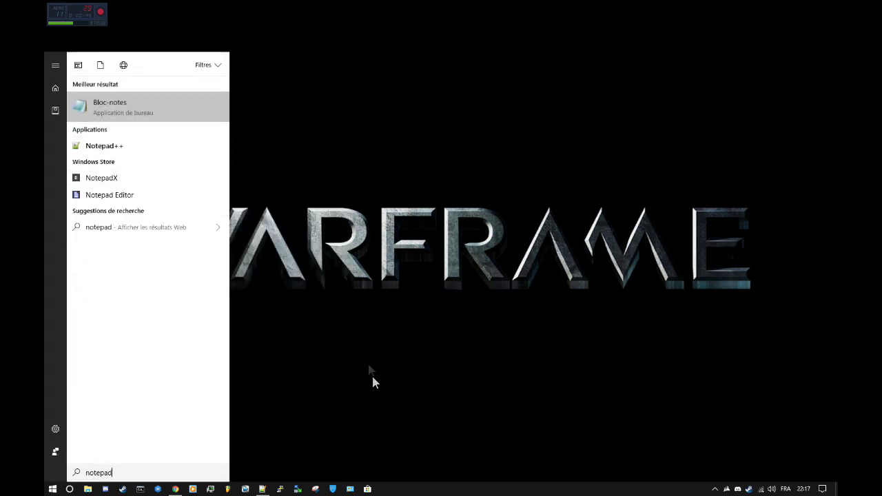
right_click(128, 109)
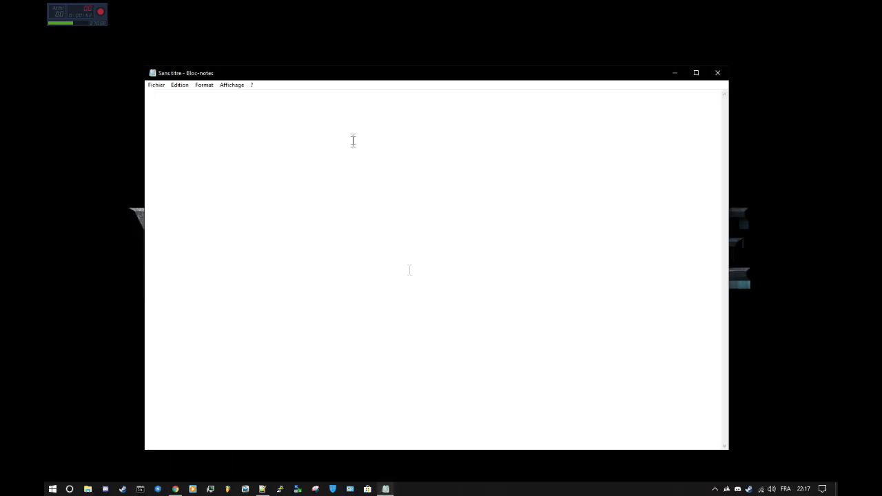
double_click(347, 76)
In the Open dialog, browse to C:\Windows\System32\drivers\etc.
left_click(51, 16)
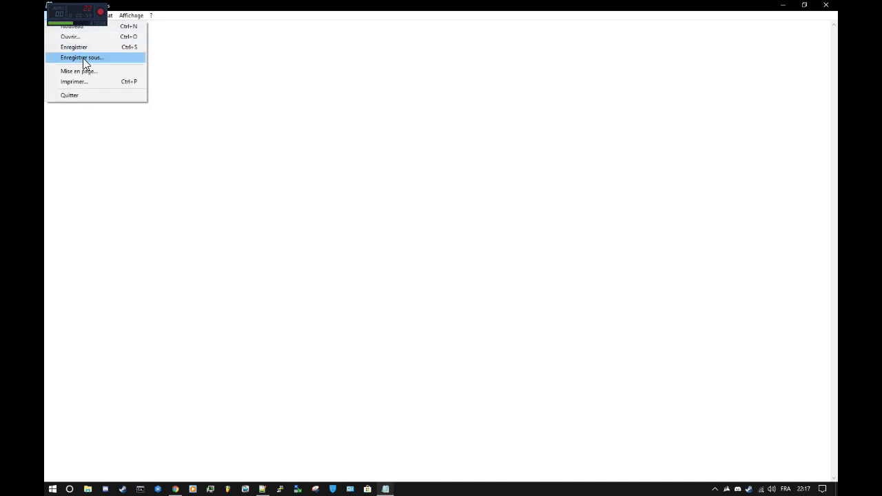
left_click(92, 39)
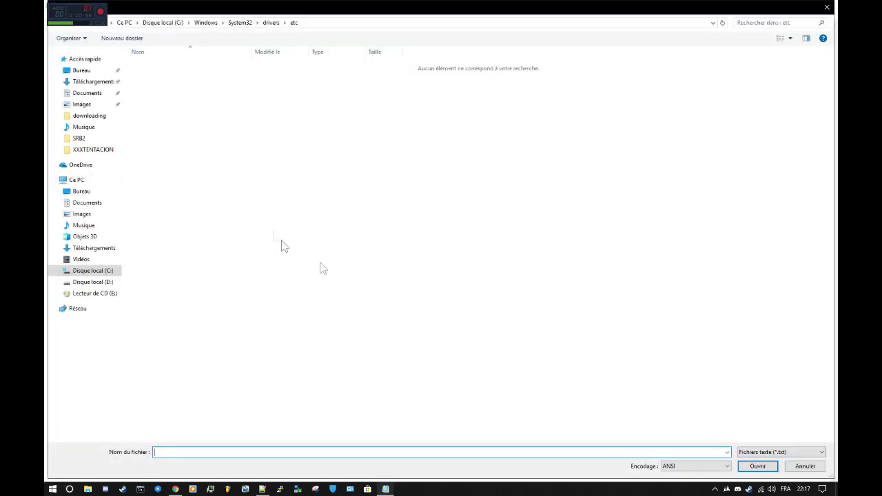
left_click(100, 274)
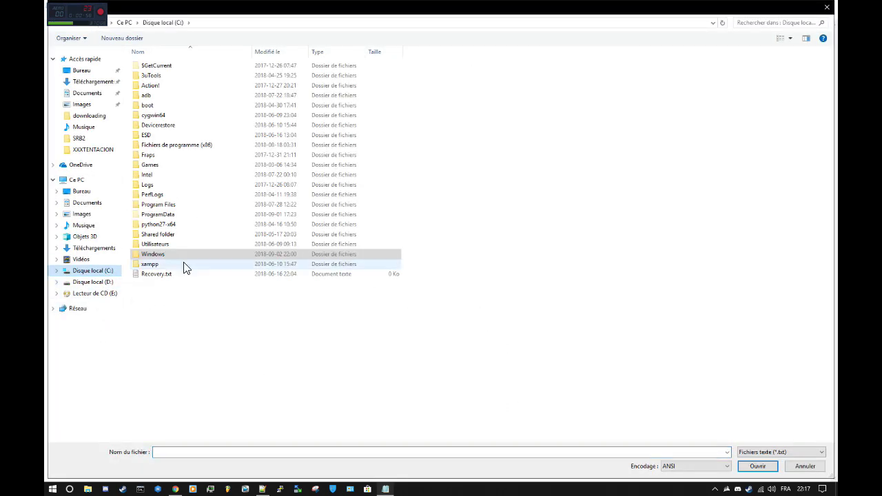
double_click(181, 253)
scroll(178, 345, "down", 3)
scroll(176, 377, "down", 5)
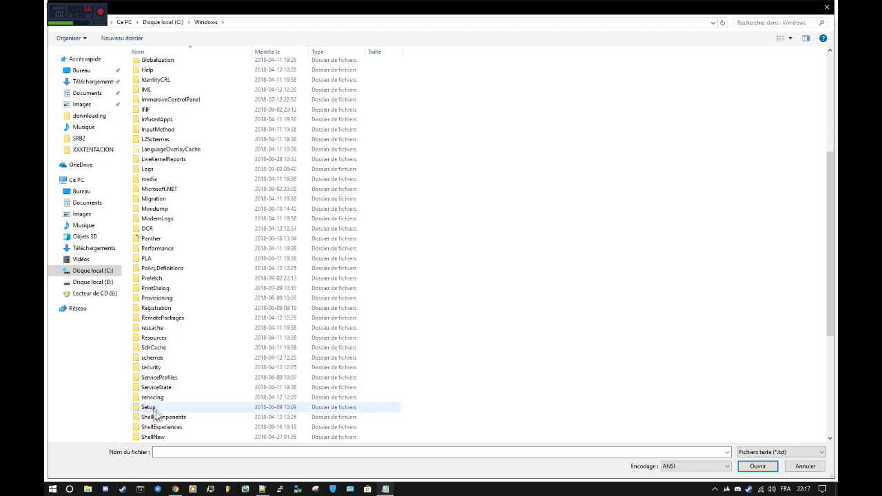
double_click(174, 438)
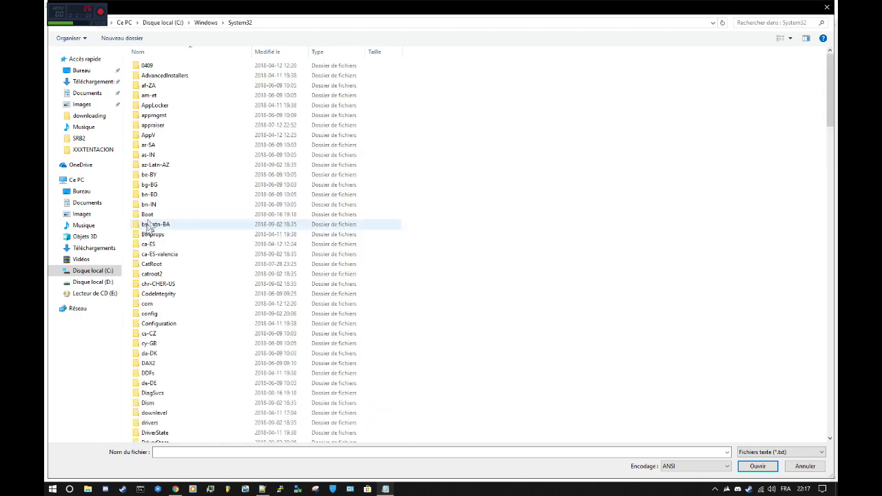
double_click(163, 423)
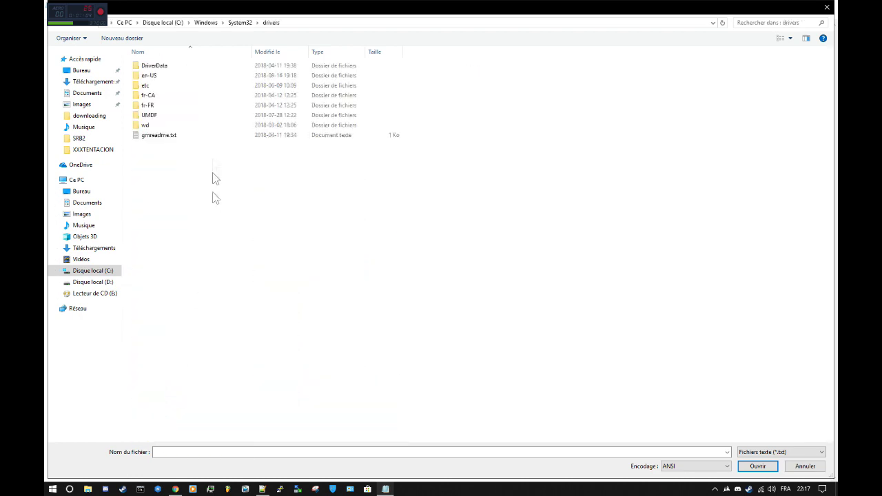
double_click(193, 90)
Switch the file type to Tous les fichiers (*.*) and open the hosts file.
left_click(741, 452)
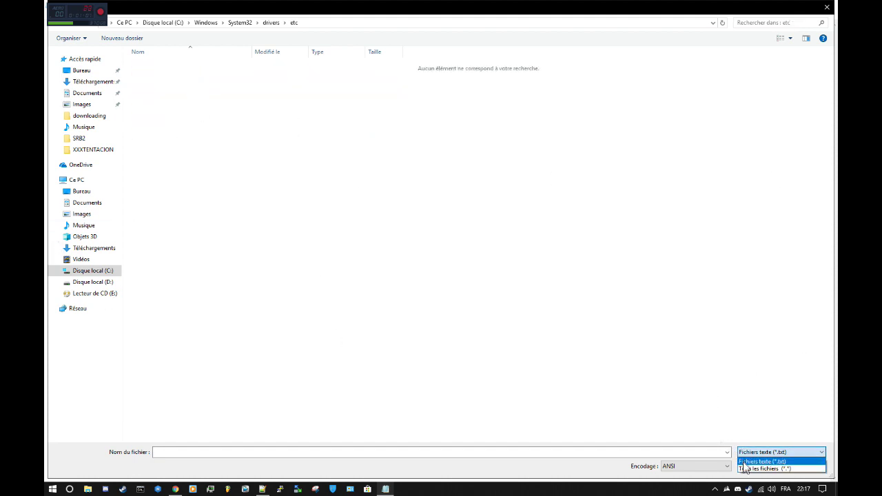
left_click(757, 474)
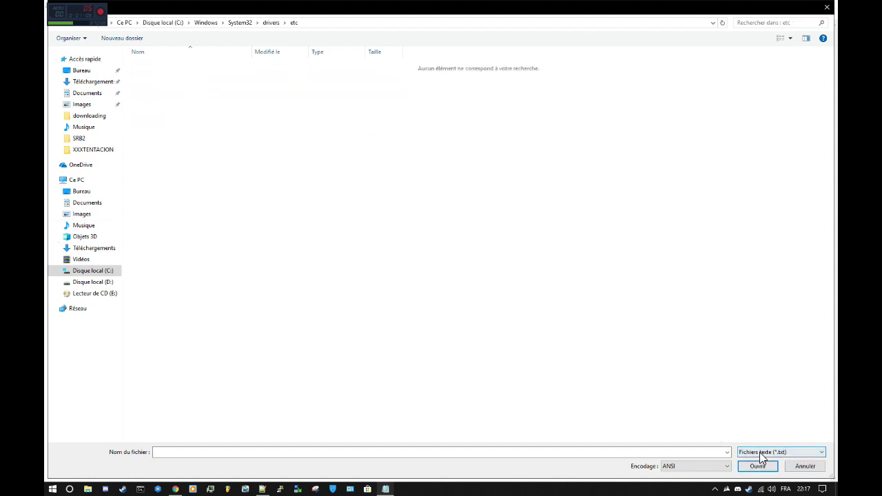
left_click(758, 454)
left_click(758, 469)
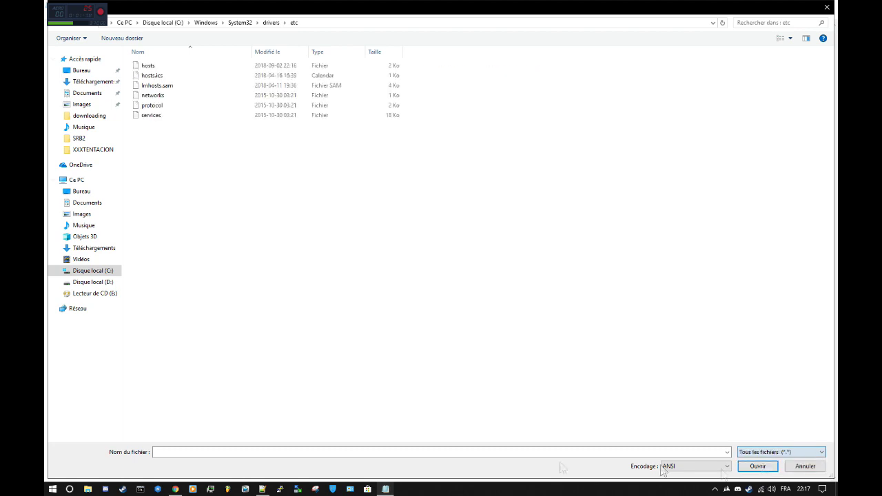
double_click(196, 67)
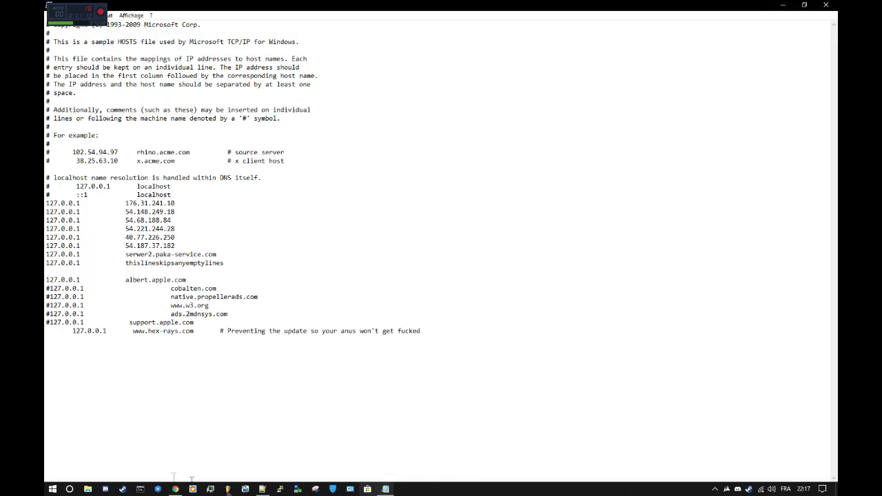
Select and adjust the 127.0.0.1 ad-domain lines around cobalten.com and support.apple.com in hosts.
left_click_drag(261, 315, 59, 297)
left_click(52, 288)
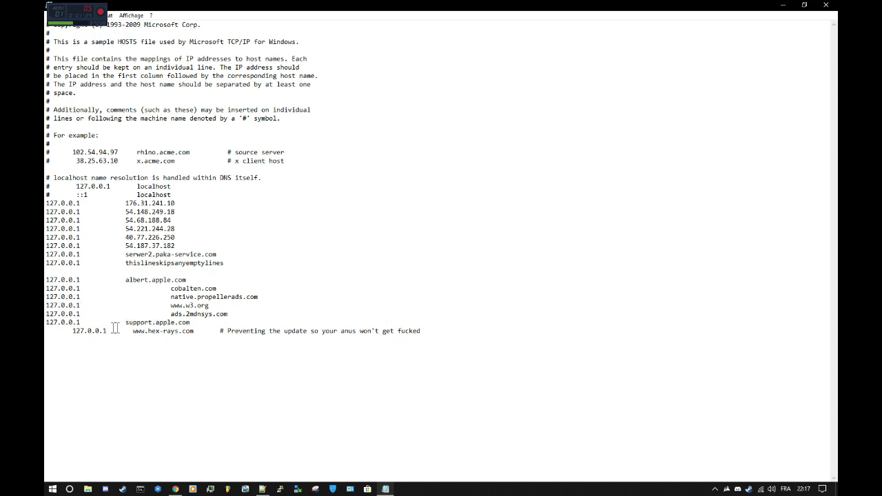
double_click(51, 322)
key("Right")
left_click_drag(277, 314, 204, 288)
left_click(204, 288)
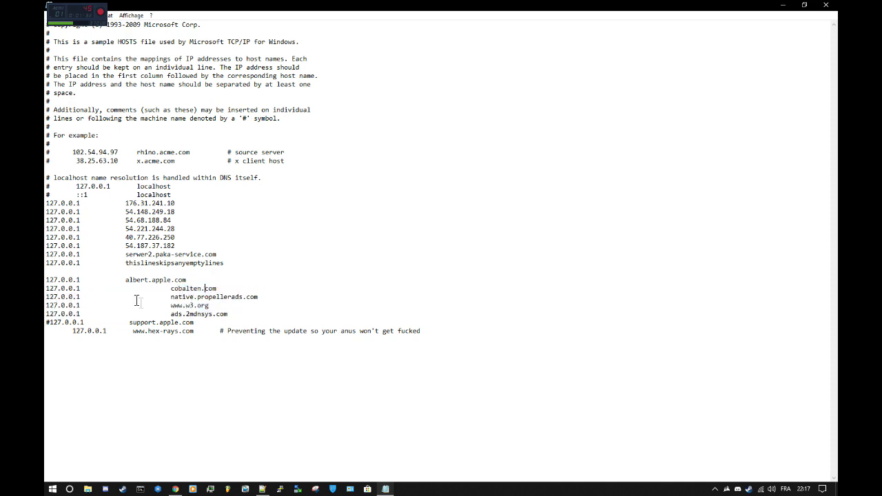
left_click_drag(49, 290, 56, 297)
left_click(67, 296)
Hide Notepad, return to the KissAnime home page in Chrome, and check the AdBlock popup.
left_click(783, 5)
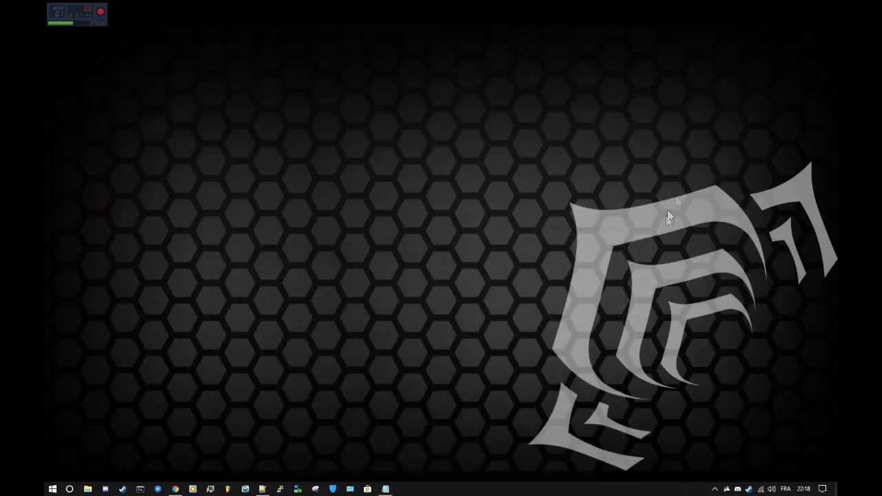
key("alt+Tab")
left_click(666, 216)
scroll(184, 193, "up", 4)
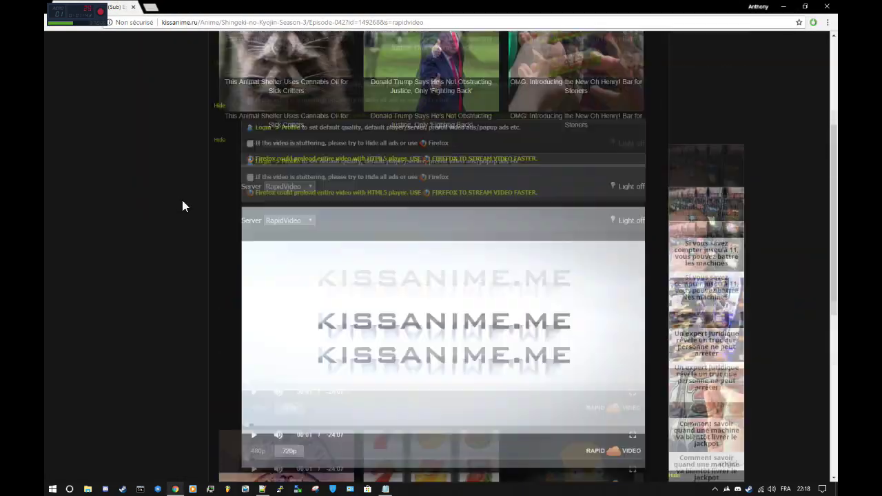
left_click(299, 52)
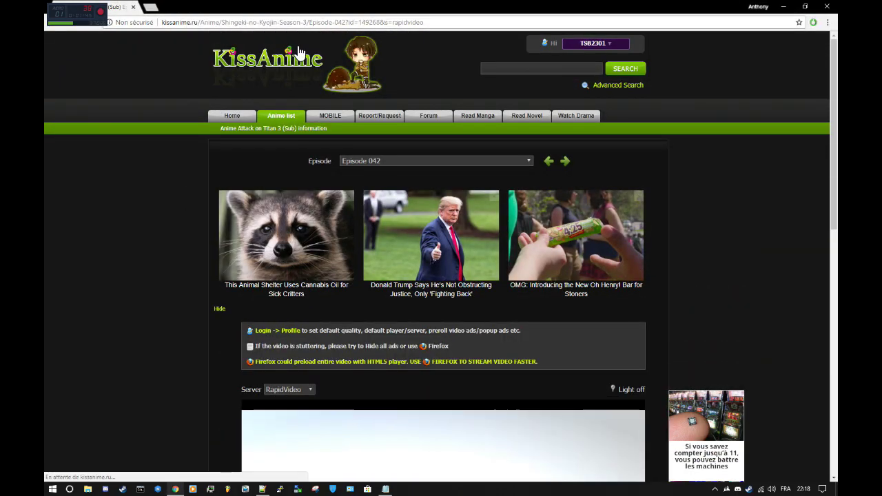
scroll(404, 206, "down", 5)
scroll(419, 282, "up", 2)
scroll(586, 250, "down", 5)
scroll(544, 289, "up", 5)
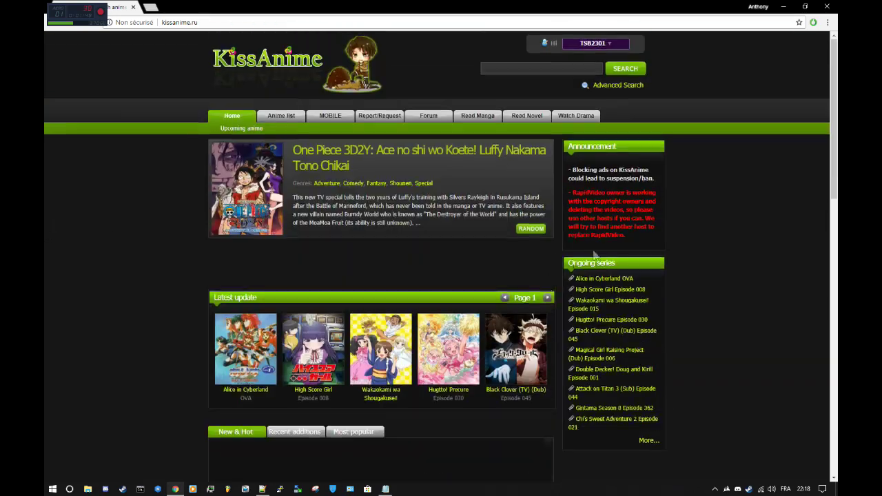
left_click(813, 22)
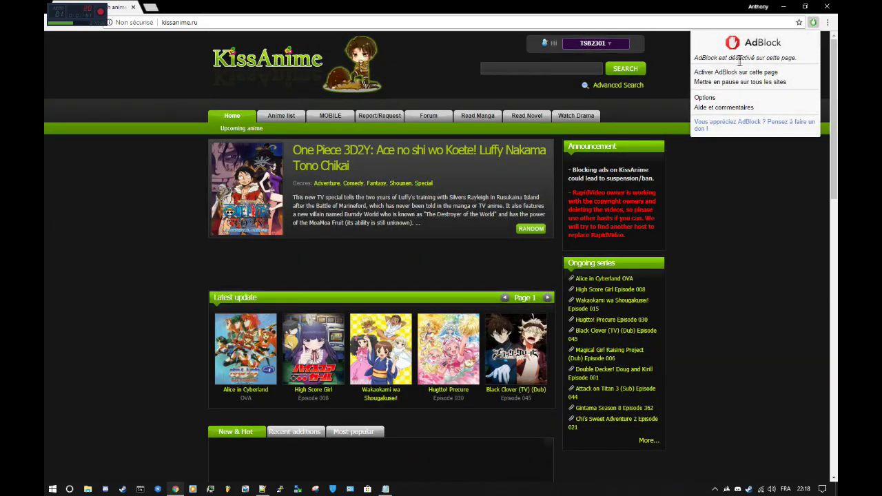
left_click_drag(715, 60, 751, 142)
left_click(660, 360)
Open How Not to Summon a Demon Lord from New & Hot and choose Episode 003 [Censored].
scroll(660, 361, "down", 4)
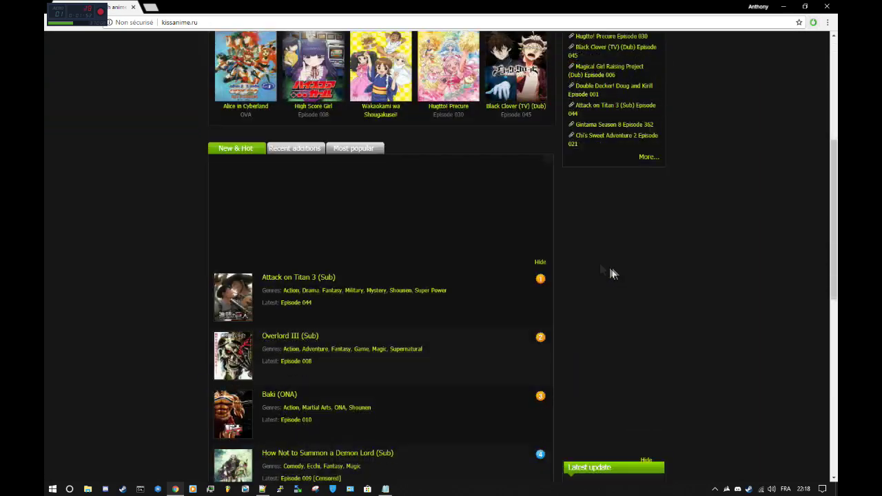
scroll(611, 273, "up", 1)
scroll(300, 333, "down", 3)
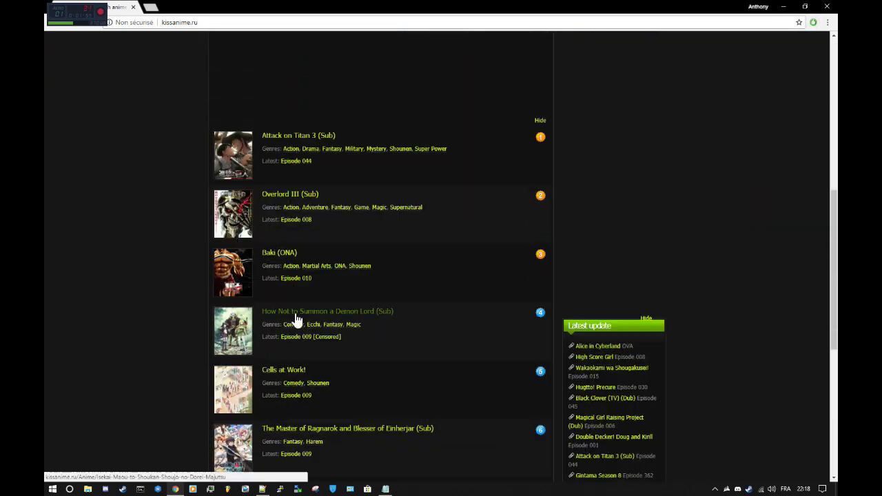
left_click(293, 317)
scroll(298, 312, "down", 5)
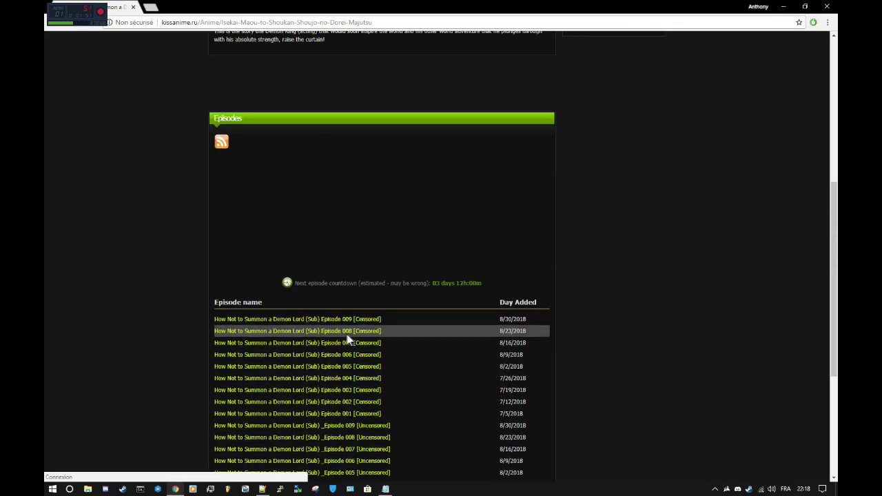
scroll(336, 413, "down", 2)
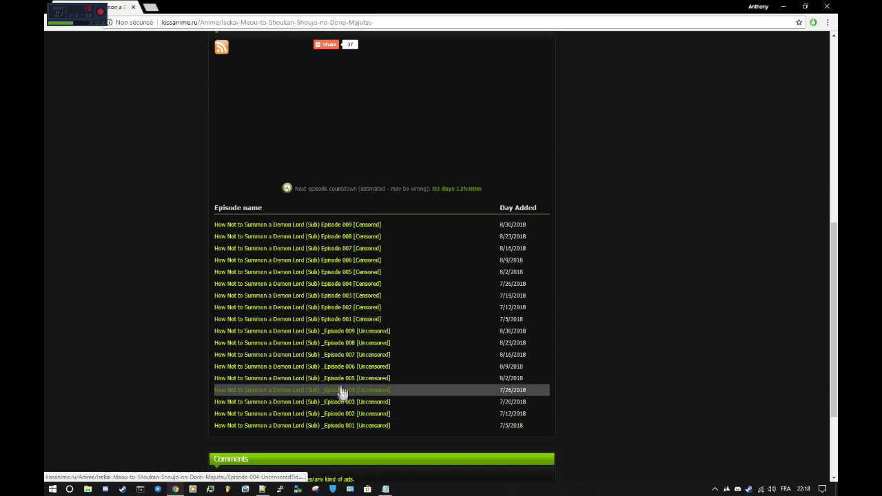
left_click(328, 301)
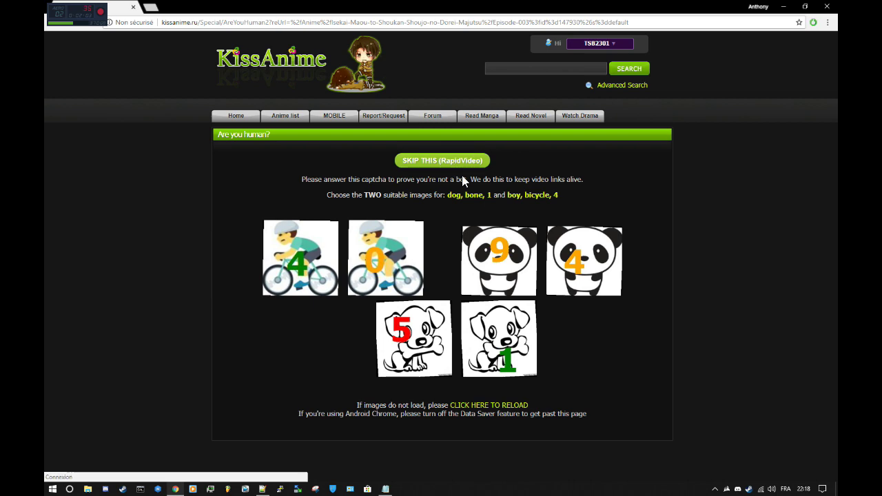
Play Episode 003 [Censored] in the RapidVideo player without ads, then pause it.
scroll(368, 171, "down", 1)
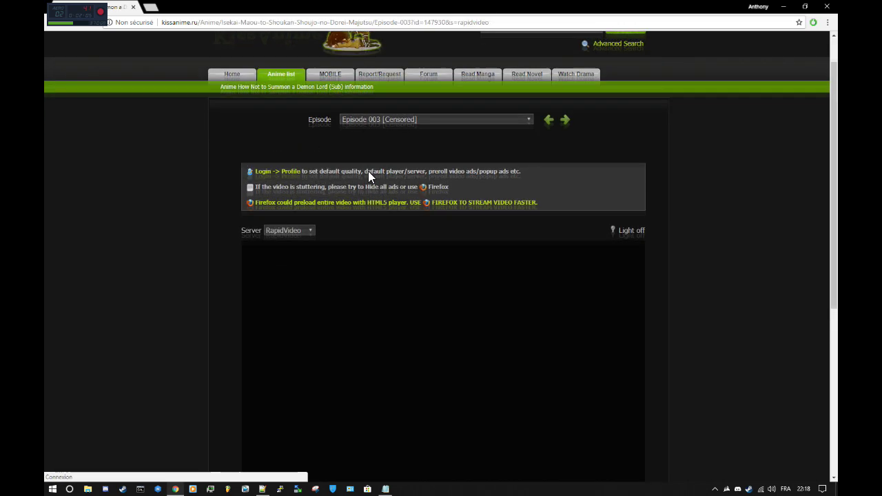
scroll(368, 171, "down", 5)
scroll(273, 193, "up", 3)
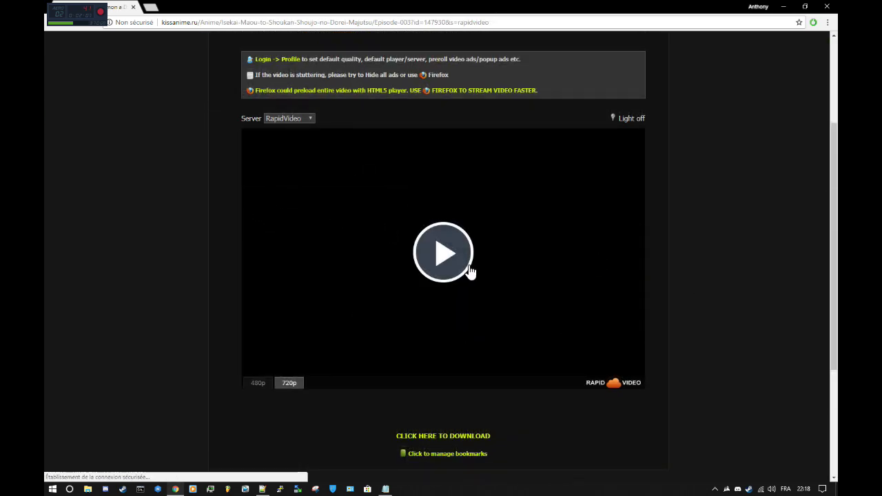
scroll(640, 289, "up", 2)
scroll(547, 420, "down", 5)
scroll(443, 323, "up", 3)
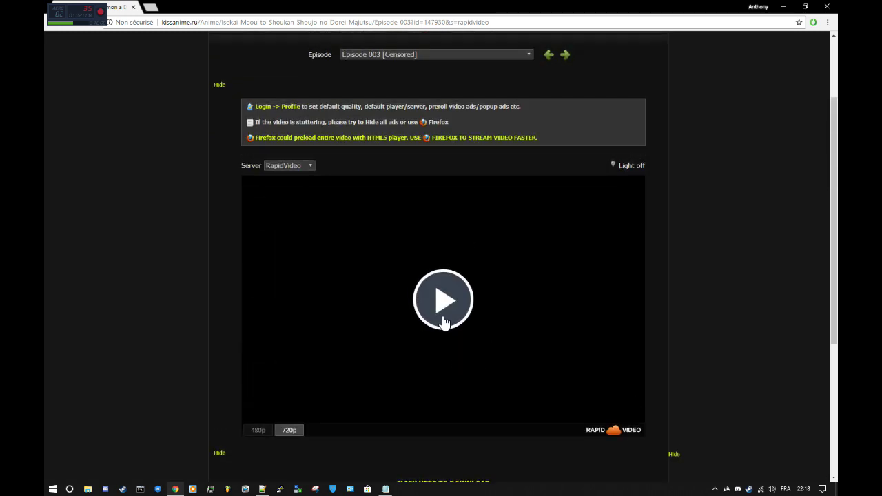
left_click(443, 321)
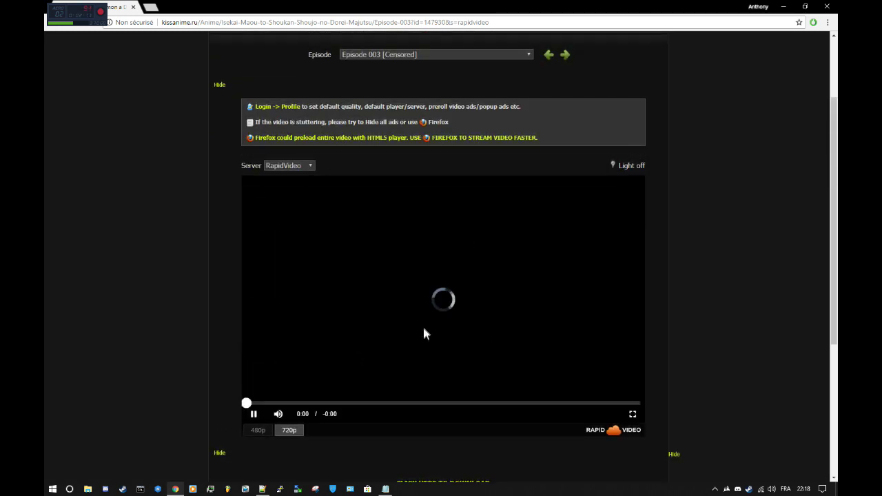
left_click(255, 416)
scroll(348, 313, "up", 2)
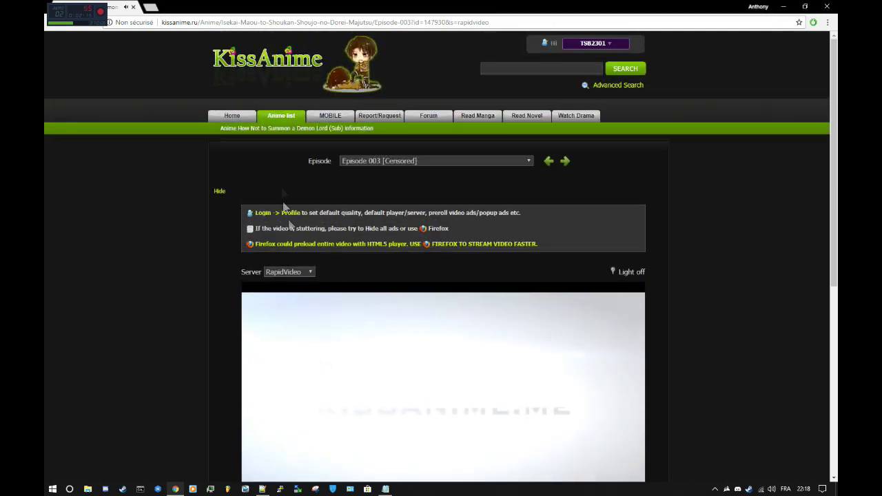